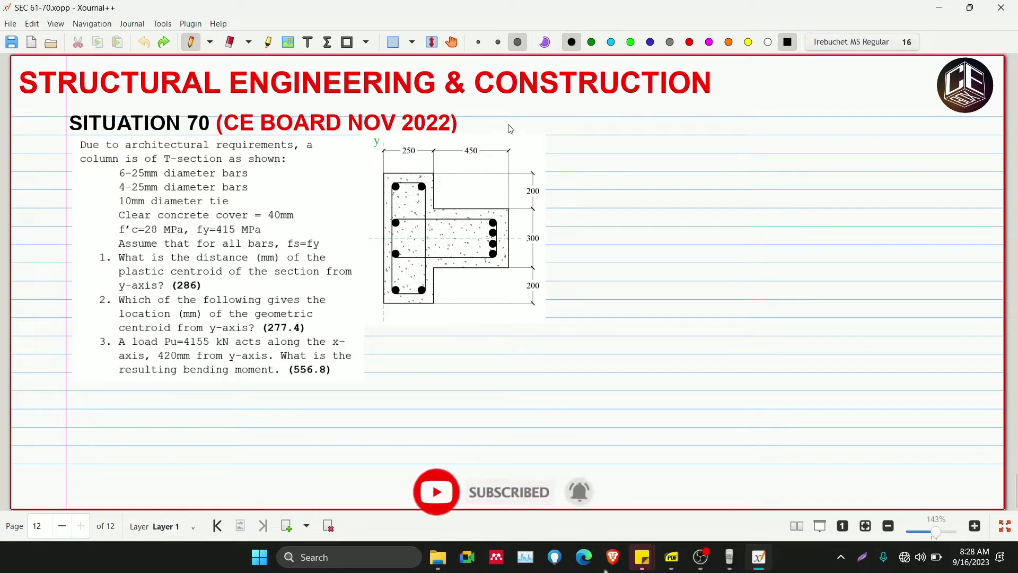
# - Highlight 'architectural requirements,' and 'T-section' in thick yellow highlighter
pyautogui.click(268, 42)
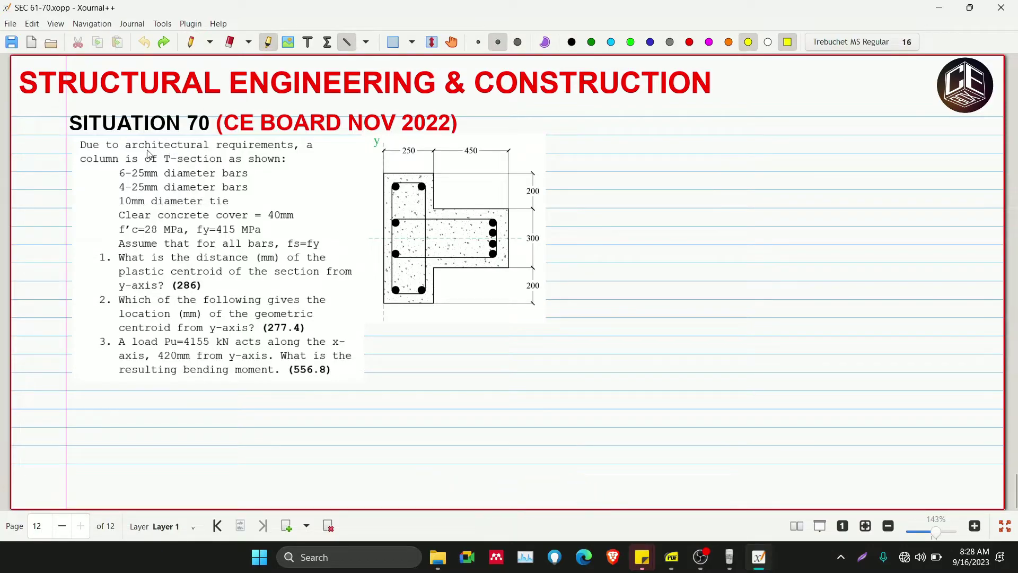
pyautogui.moveTo(125, 146); pyautogui.dragTo(278, 147)
pyautogui.hotkey('ctrl', 'z')
pyautogui.click(518, 42)
pyautogui.moveTo(125, 147); pyautogui.dragTo(297, 147)
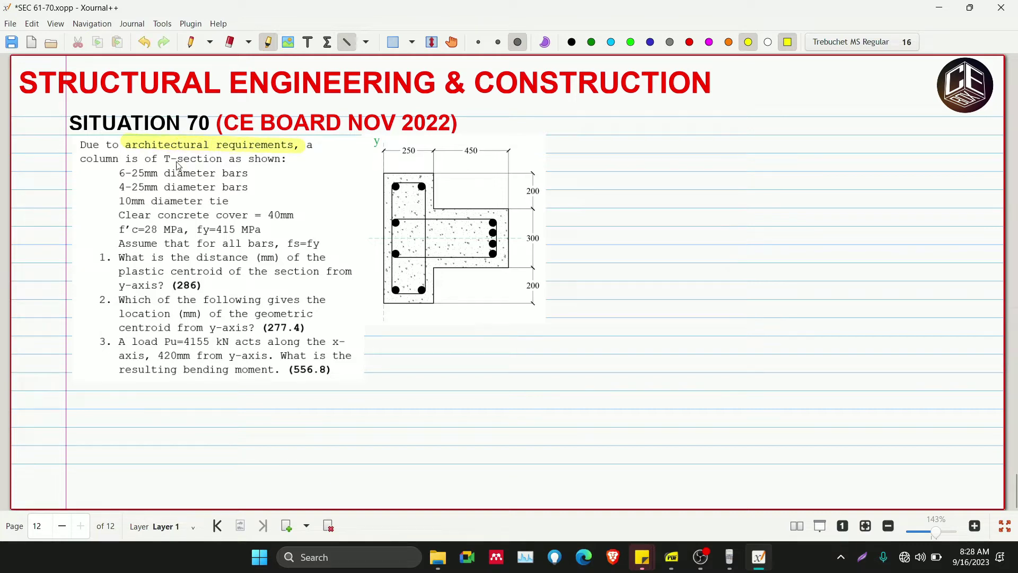
pyautogui.moveTo(164, 159); pyautogui.dragTo(227, 159)
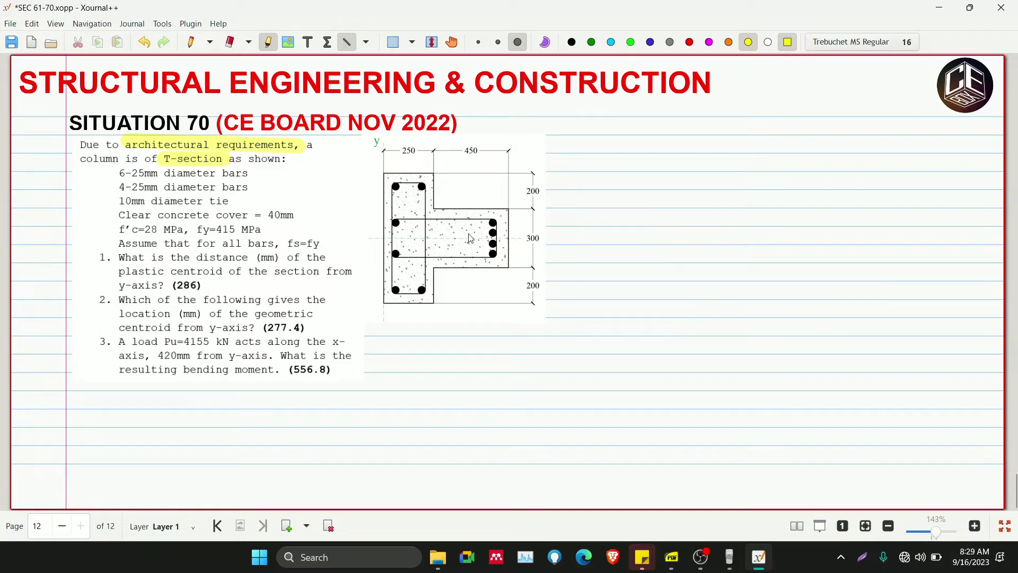
# - Highlight the 6-25mm and 4-25mm diameter bar lines in yellow
pyautogui.moveTo(113, 174); pyautogui.dragTo(248, 173)
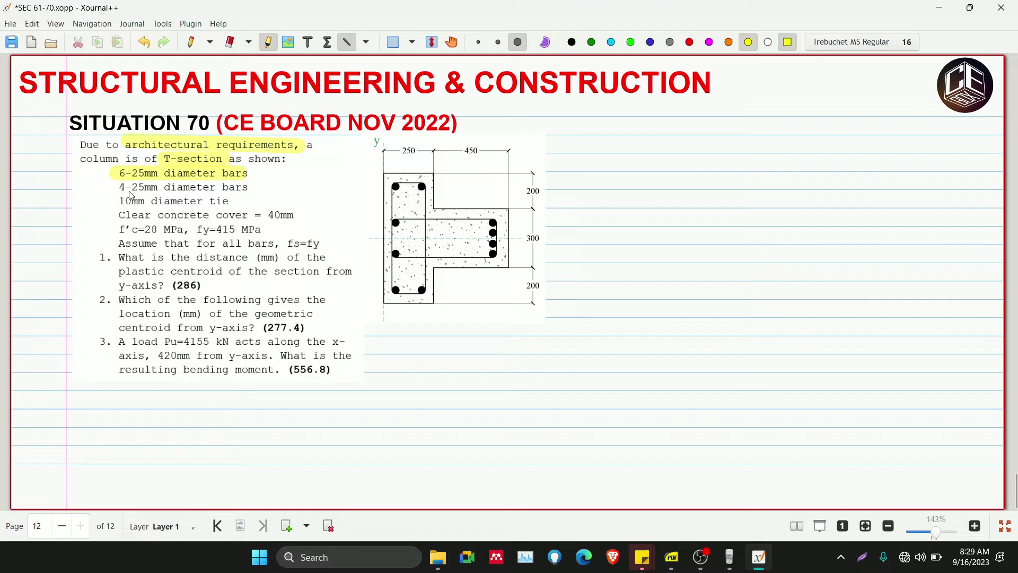
pyautogui.moveTo(113, 187); pyautogui.dragTo(248, 187)
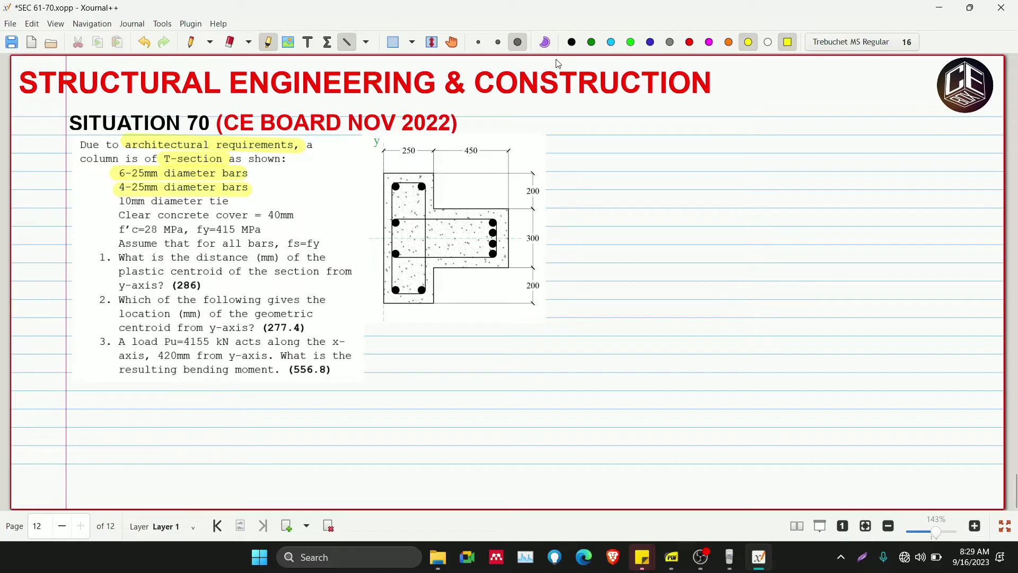
pyautogui.click(191, 41)
pyautogui.click(591, 42)
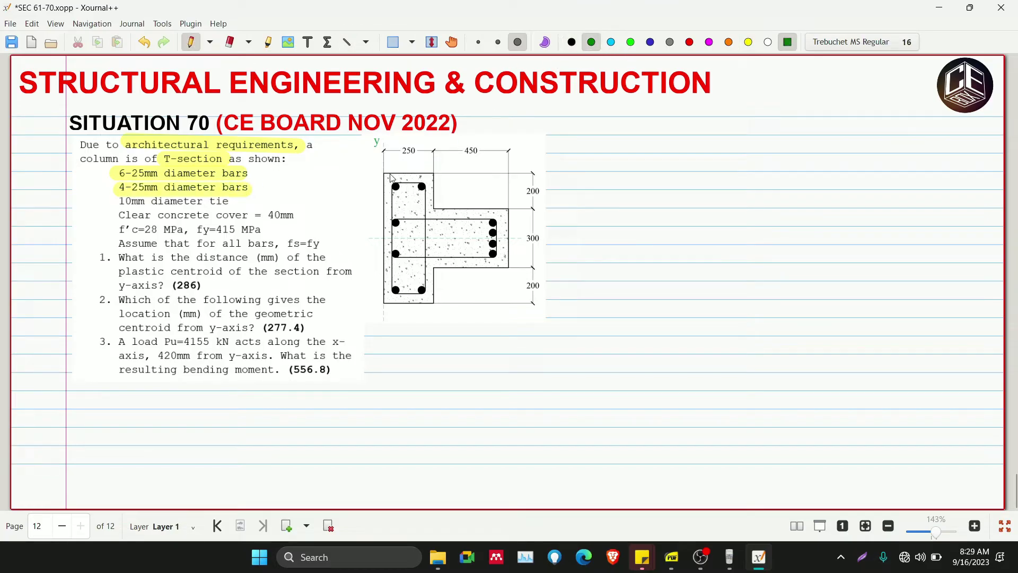
# - Label the left and right bars with green arrows reading 25 mmØ
pyautogui.moveTo(420, 184)
pyautogui.mouseDown()
pyautogui.moveTo(430, 206)
pyautogui.moveTo(426, 289)
pyautogui.moveTo(385, 261)
pyautogui.moveTo(422, 175)
pyautogui.mouseUp()
pyautogui.hotkey('ctrl', 'z')
pyautogui.moveTo(475, 133)
pyautogui.mouseDown()
pyautogui.moveTo(417, 172)
pyautogui.moveTo(491, 136)
pyautogui.mouseUp()
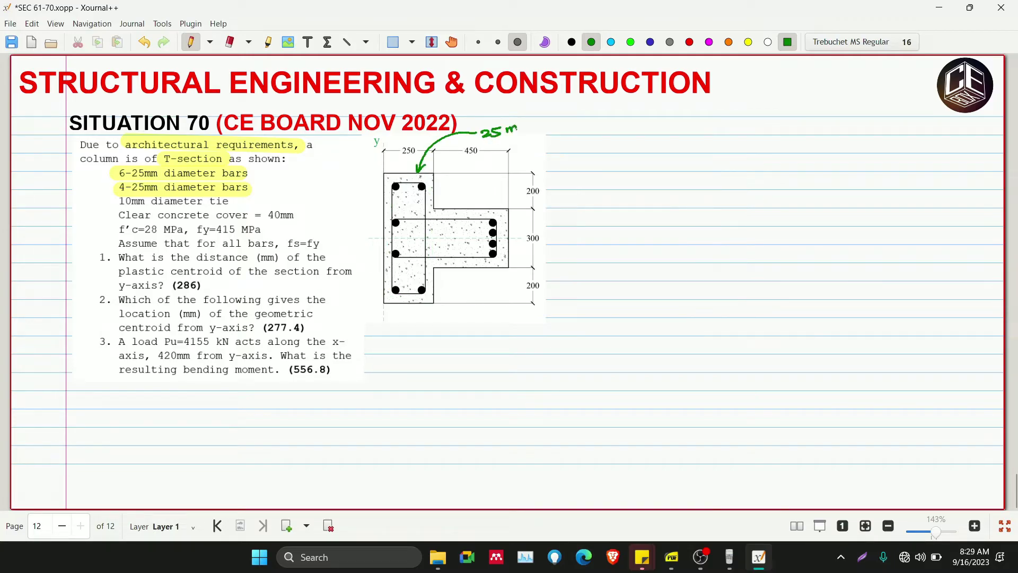
pyautogui.moveTo(542, 115); pyautogui.dragTo(497, 181)
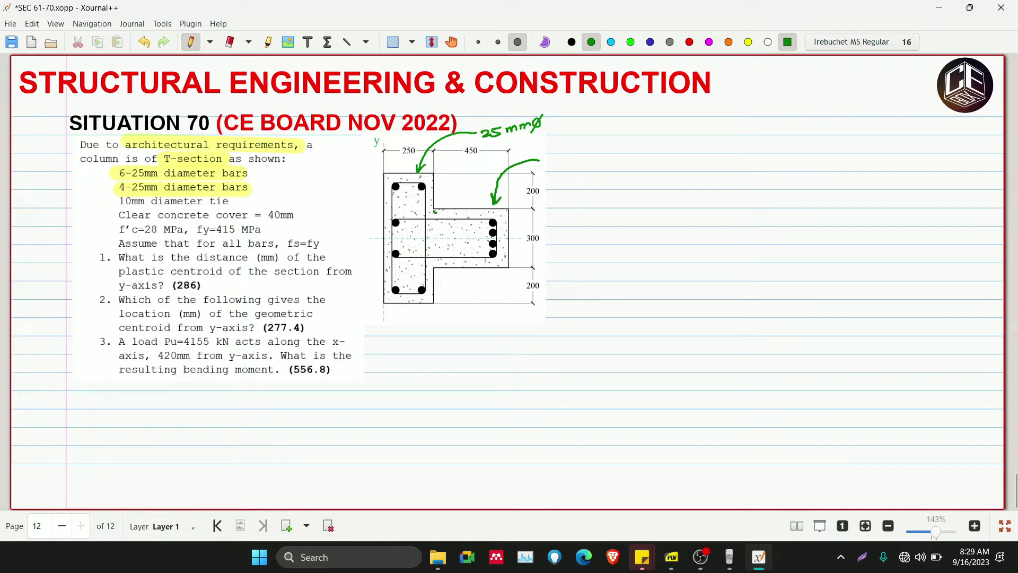
pyautogui.moveTo(433, 211)
pyautogui.mouseDown()
pyautogui.moveTo(514, 268)
pyautogui.moveTo(443, 269)
pyautogui.mouseUp()
pyautogui.hotkey('ctrl', 'z')
pyautogui.moveTo(543, 154)
pyautogui.mouseDown()
pyautogui.moveTo(551, 161)
pyautogui.moveTo(601, 139)
pyautogui.moveTo(587, 164)
pyautogui.mouseUp()
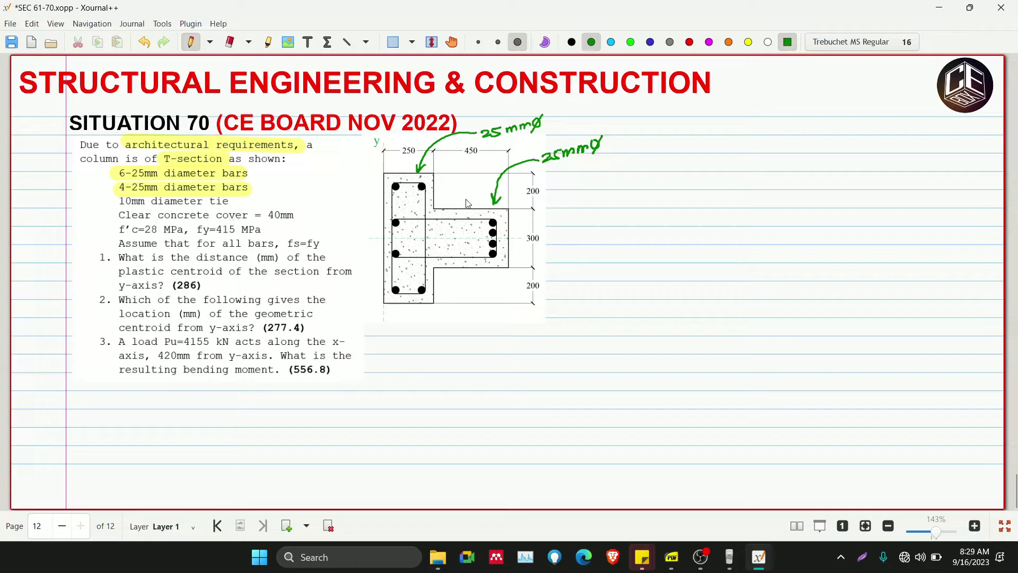
# - Label the tie with a green 10 mmØ arrow and highlight the tie line
pyautogui.moveTo(468, 169)
pyautogui.mouseDown()
pyautogui.moveTo(451, 190)
pyautogui.moveTo(449, 219)
pyautogui.moveTo(484, 161)
pyautogui.moveTo(504, 163)
pyautogui.mouseUp()
pyautogui.moveTo(505, 164)
pyautogui.mouseDown()
pyautogui.moveTo(510, 151)
pyautogui.moveTo(526, 151)
pyautogui.mouseUp()
pyautogui.moveTo(530, 138); pyautogui.dragTo(518, 167)
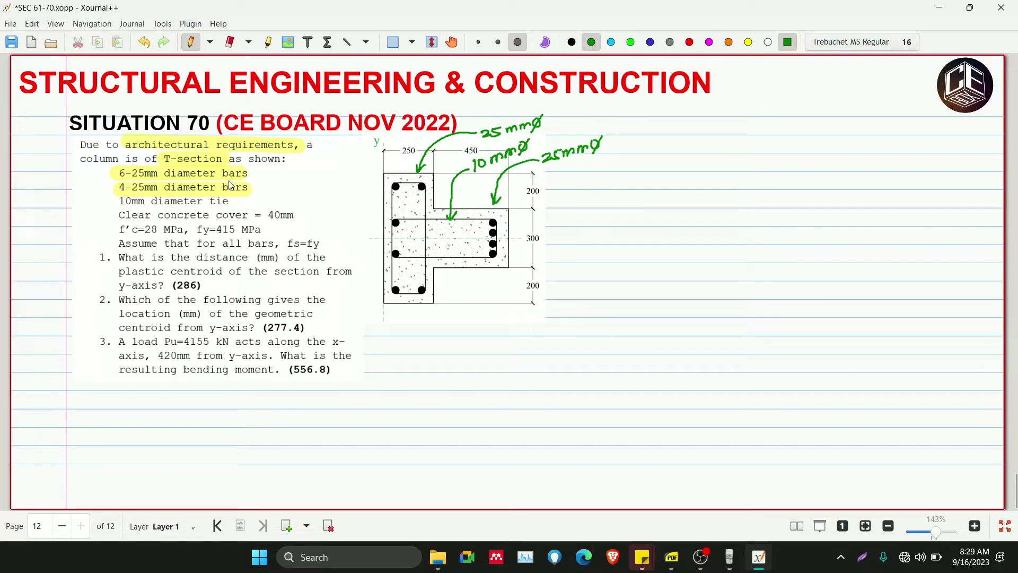
pyautogui.click(268, 42)
pyautogui.moveTo(114, 201)
pyautogui.mouseDown()
pyautogui.moveTo(239, 201)
pyautogui.moveTo(213, 215)
pyautogui.moveTo(305, 216)
pyautogui.mouseUp()
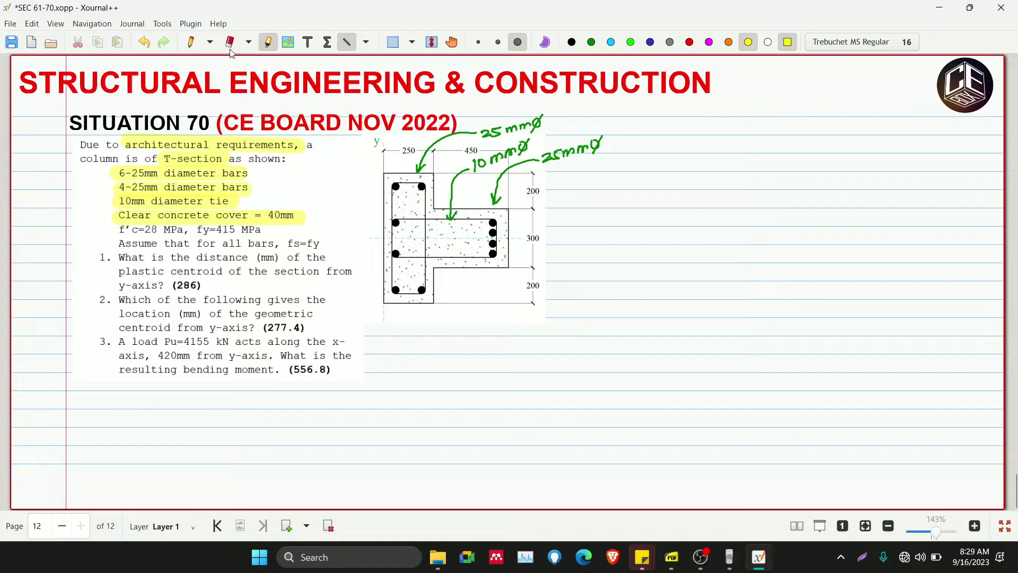
# - Draw a green cover tick below the right-hand bars and write 40 mm
pyautogui.click(192, 42)
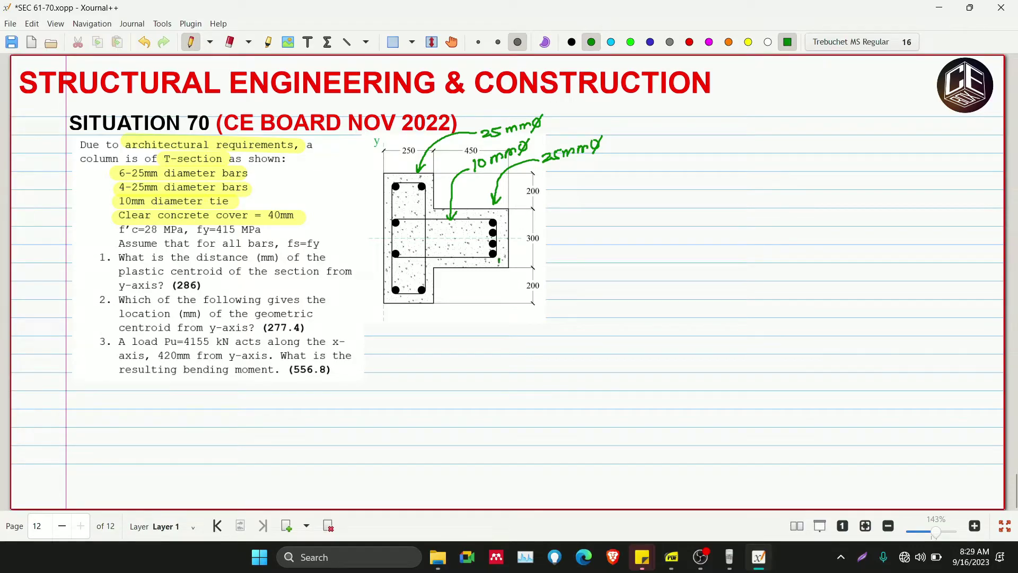
pyautogui.hotkey('ctrl', 'z')
pyautogui.moveTo(499, 258); pyautogui.dragTo(511, 282)
pyautogui.hotkey('ctrl', 'z')
pyautogui.hotkey('ctrl', 'z')
pyautogui.hotkey('ctrl', 'z')
pyautogui.hotkey('ctrl', 'z')
pyautogui.moveTo(496, 258)
pyautogui.mouseDown()
pyautogui.moveTo(499, 284)
pyautogui.moveTo(508, 276)
pyautogui.moveTo(493, 294)
pyautogui.moveTo(503, 287)
pyautogui.mouseUp()
pyautogui.hotkey('ctrl', 'z')
pyautogui.hotkey('ctrl', 'z')
pyautogui.hotkey('ctrl', 'z')
pyautogui.hotkey('ctrl', 'z')
pyautogui.hotkey('ctrl', 'z')
pyautogui.moveTo(494, 285)
pyautogui.mouseDown()
pyautogui.moveTo(498, 294)
pyautogui.moveTo(540, 287)
pyautogui.mouseUp()
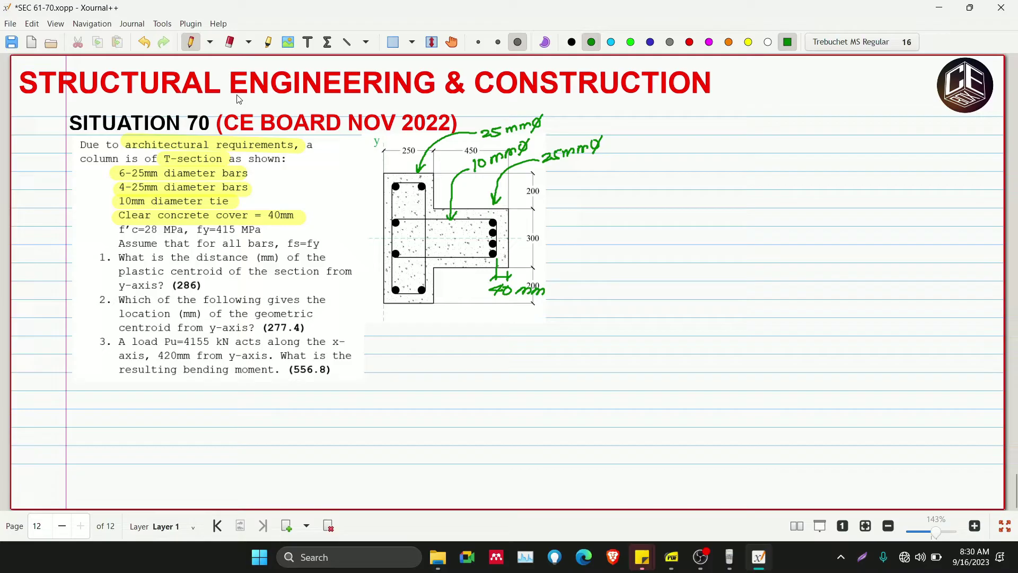
# - Highlight f'c=28 MPa, fy=415 MPa and fs=fy in yellow
pyautogui.click(270, 42)
pyautogui.moveTo(109, 230); pyautogui.dragTo(264, 230)
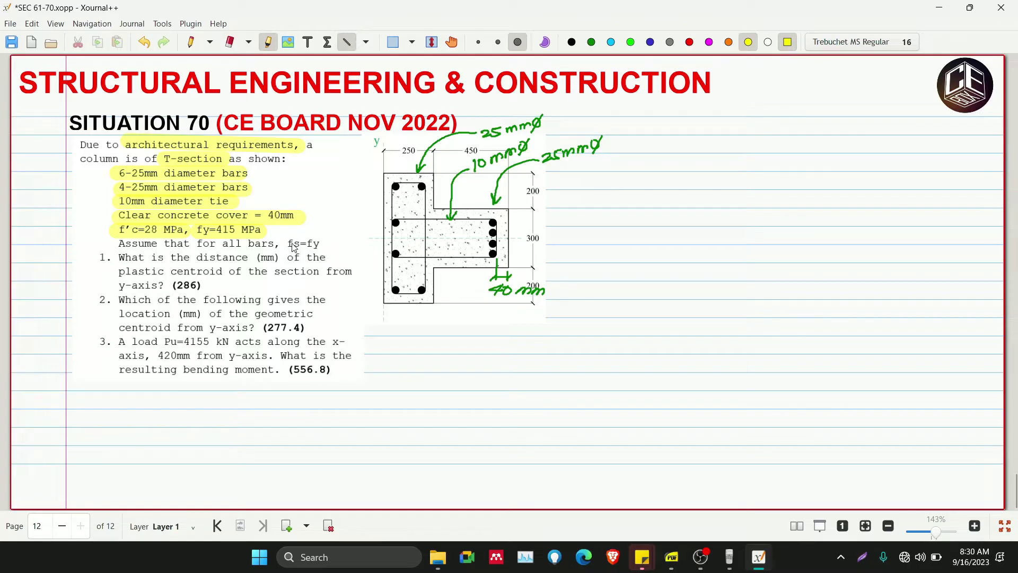
pyautogui.moveTo(282, 244); pyautogui.dragTo(326, 243)
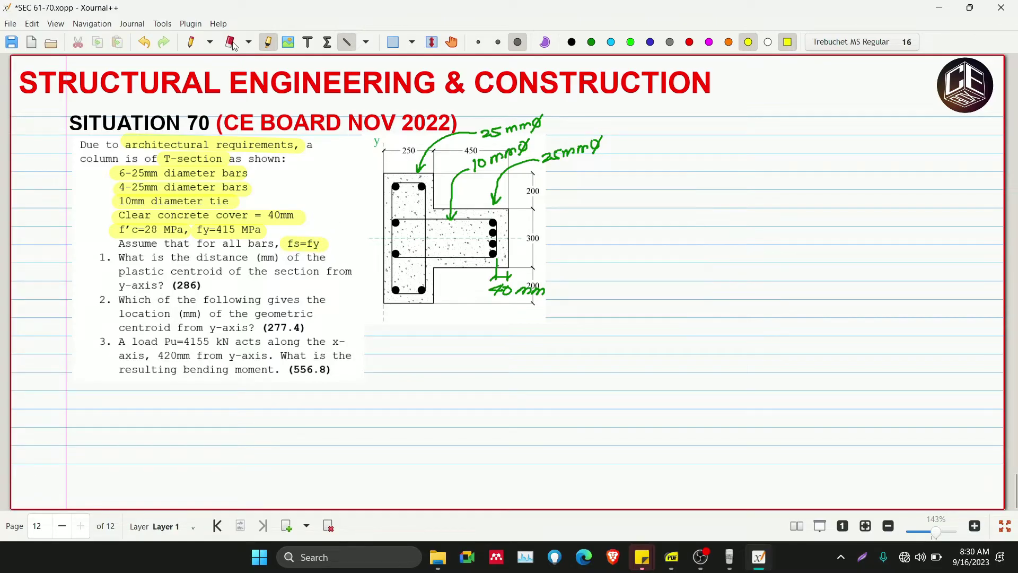
# - Handwrite fs = fy in green to the right of the section diagram
pyautogui.click(193, 42)
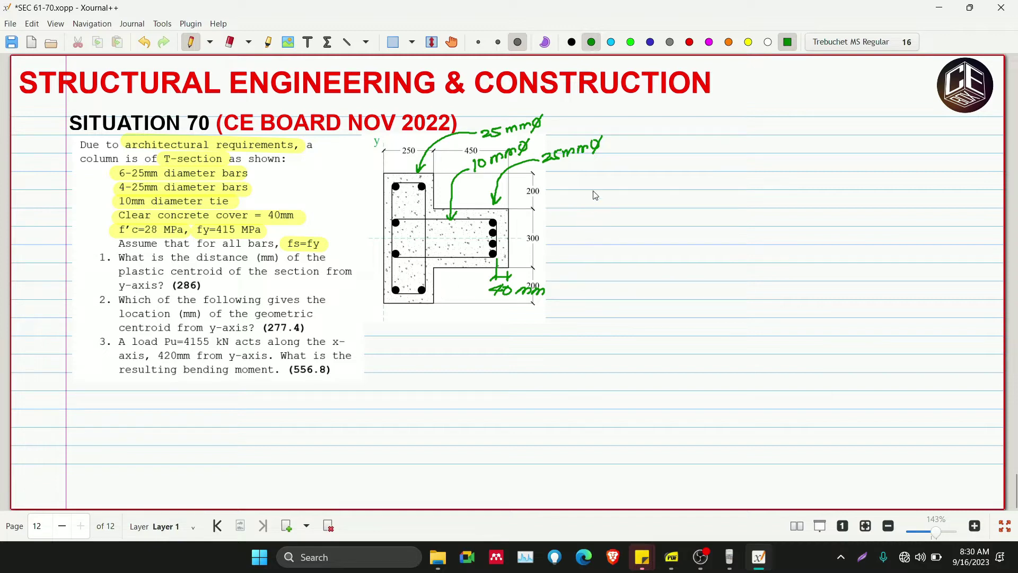
pyautogui.moveTo(587, 175); pyautogui.dragTo(581, 194)
pyautogui.moveTo(576, 186)
pyautogui.mouseDown()
pyautogui.moveTo(588, 184)
pyautogui.moveTo(582, 192)
pyautogui.moveTo(613, 177)
pyautogui.mouseUp()
pyautogui.moveTo(602, 183); pyautogui.dragTo(623, 181)
pyautogui.moveTo(617, 175)
pyautogui.mouseDown()
pyautogui.moveTo(631, 171)
pyautogui.moveTo(635, 186)
pyautogui.mouseUp()
# - Write fc = fy below it, erasing part of the c to fix it
pyautogui.moveTo(600, 200); pyautogui.dragTo(588, 215)
pyautogui.moveTo(587, 205); pyautogui.dragTo(597, 203)
pyautogui.moveTo(604, 202); pyautogui.dragTo(627, 208)
pyautogui.moveTo(621, 200); pyautogui.dragTo(641, 207)
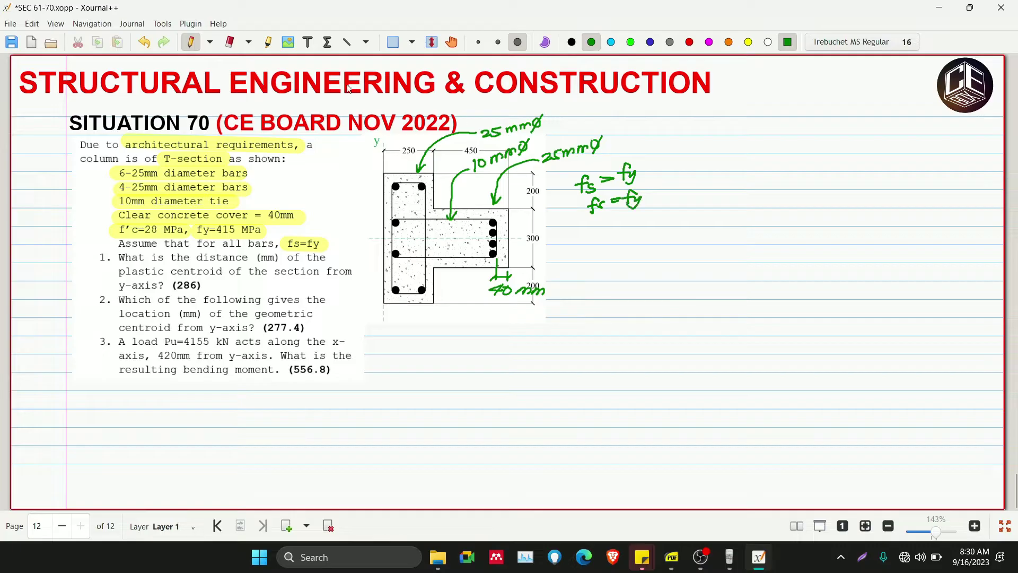
pyautogui.click(229, 42)
pyautogui.click(604, 204)
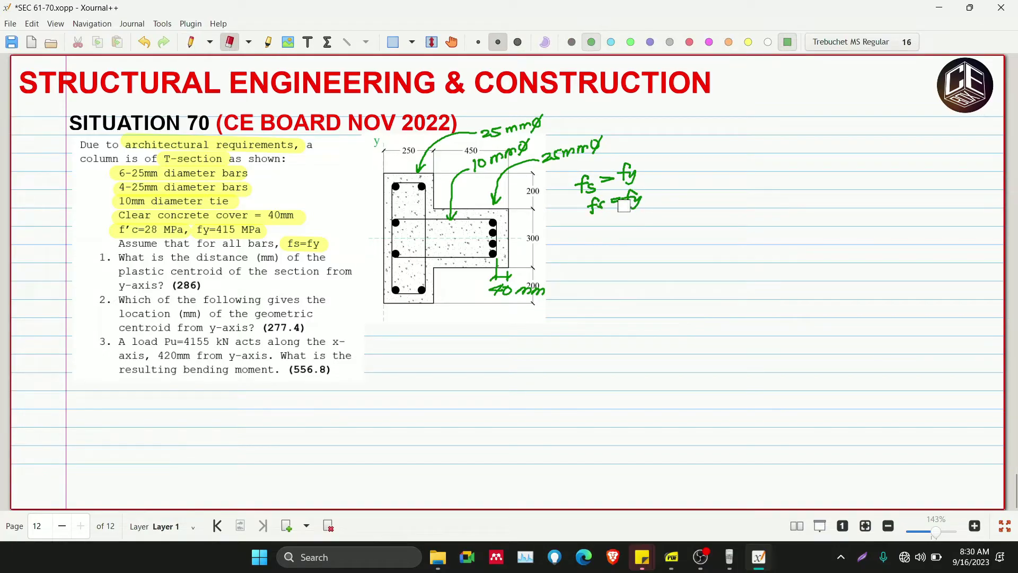
pyautogui.click(191, 43)
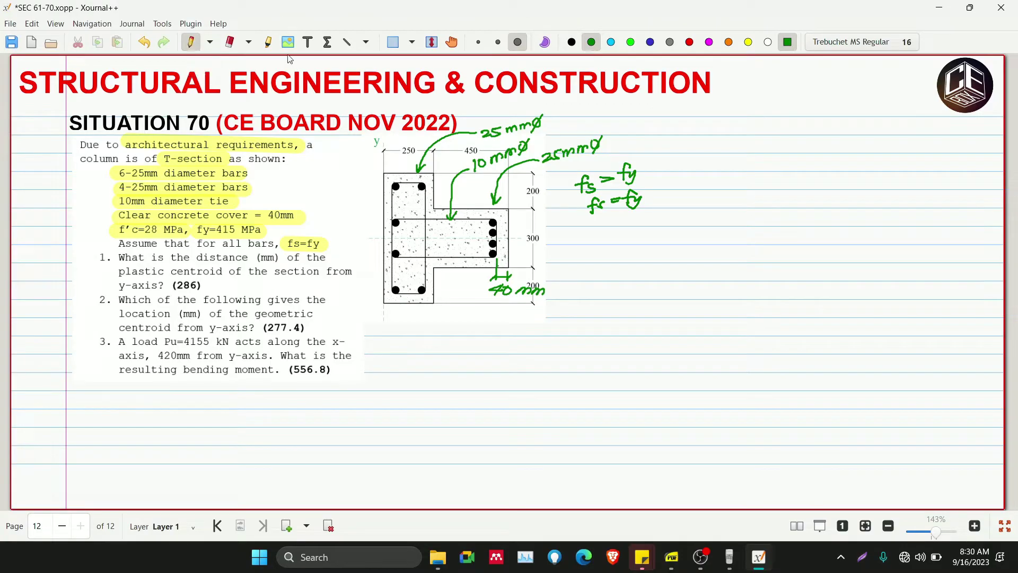
pyautogui.click(268, 42)
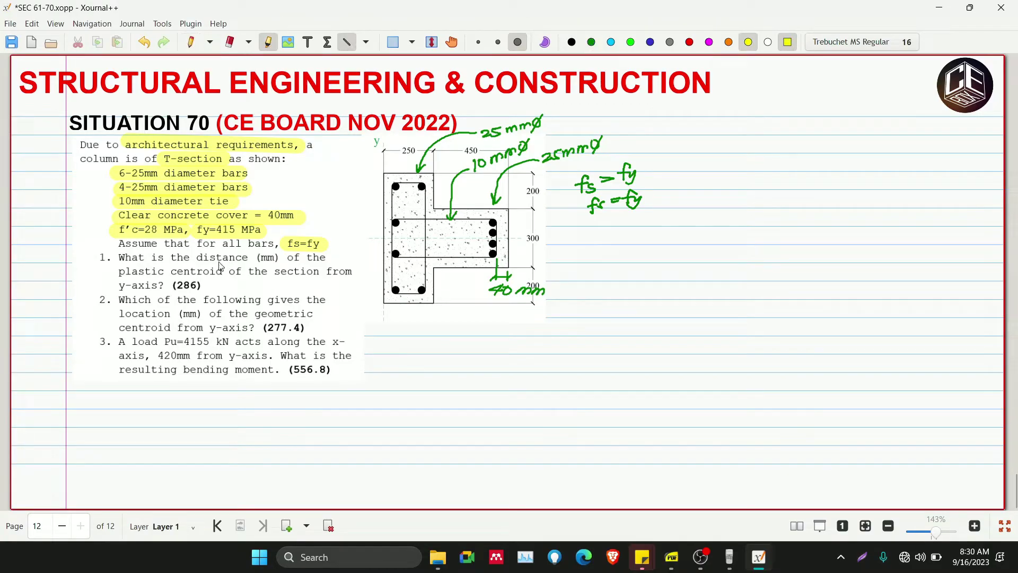
# - Highlight 'distance (mm)', 'plastic centroid' and 'y-axis?' in question 1
pyautogui.moveTo(195, 258); pyautogui.dragTo(277, 258)
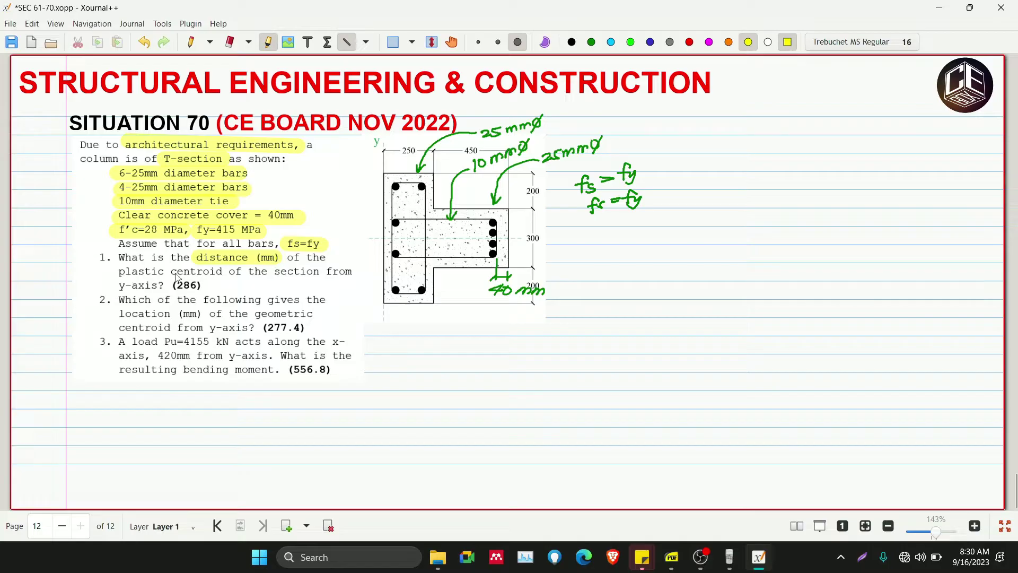
pyautogui.moveTo(113, 271); pyautogui.dragTo(228, 272)
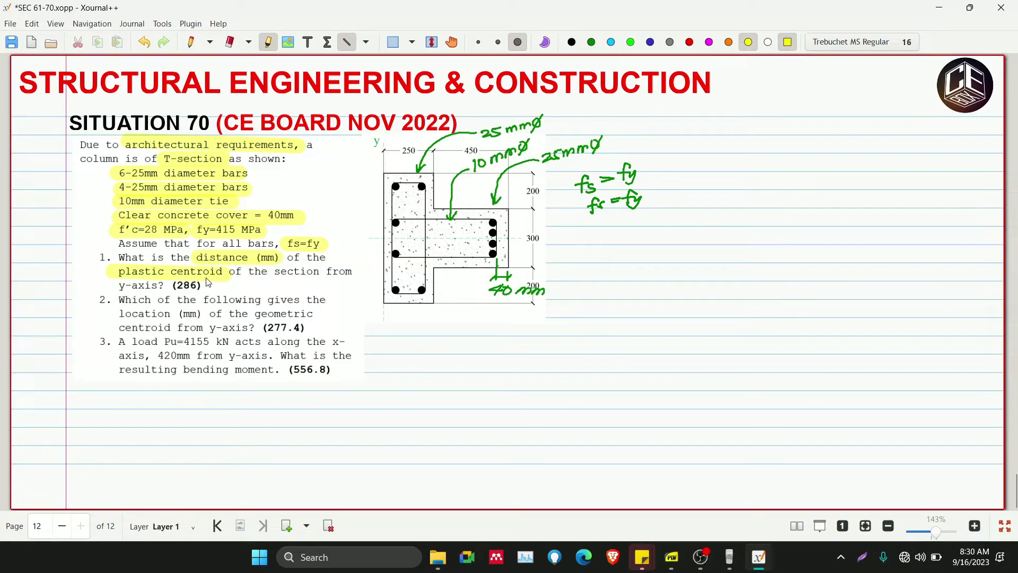
pyautogui.moveTo(113, 287); pyautogui.dragTo(169, 286)
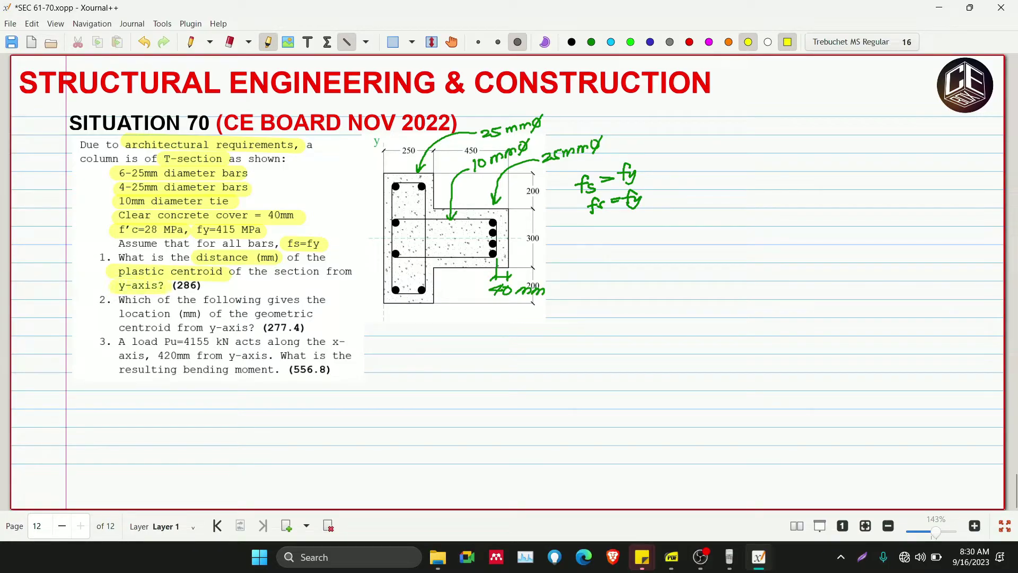
pyautogui.click(191, 42)
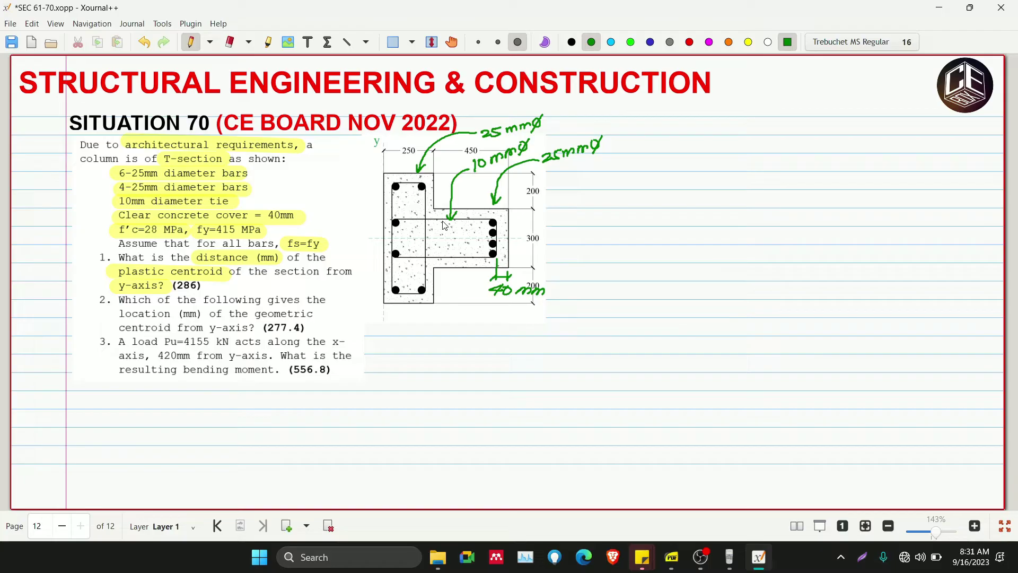
# - In black ink, write x̄ = ΣA(x̄) at the page's top right
pyautogui.click(572, 41)
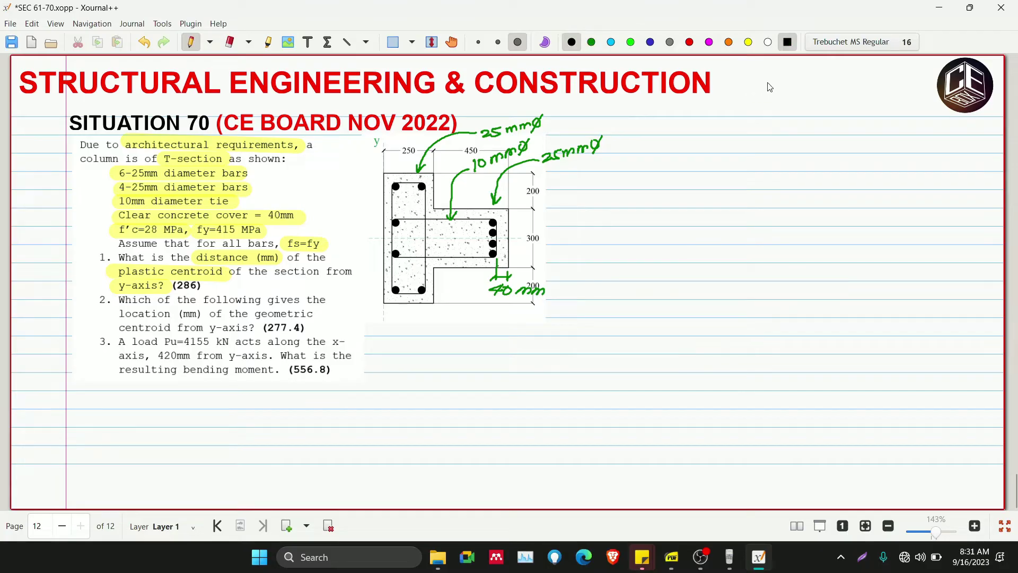
pyautogui.moveTo(746, 84); pyautogui.dragTo(760, 79)
pyautogui.moveTo(771, 78); pyautogui.dragTo(783, 85)
pyautogui.moveTo(783, 77)
pyautogui.mouseDown()
pyautogui.moveTo(771, 86)
pyautogui.moveTo(784, 73)
pyautogui.moveTo(802, 77)
pyautogui.mouseUp()
pyautogui.moveTo(790, 81); pyautogui.dragTo(855, 79)
pyautogui.moveTo(861, 71)
pyautogui.mouseDown()
pyautogui.moveTo(872, 77)
pyautogui.moveTo(861, 78)
pyautogui.mouseUp()
pyautogui.moveTo(863, 68); pyautogui.dragTo(880, 78)
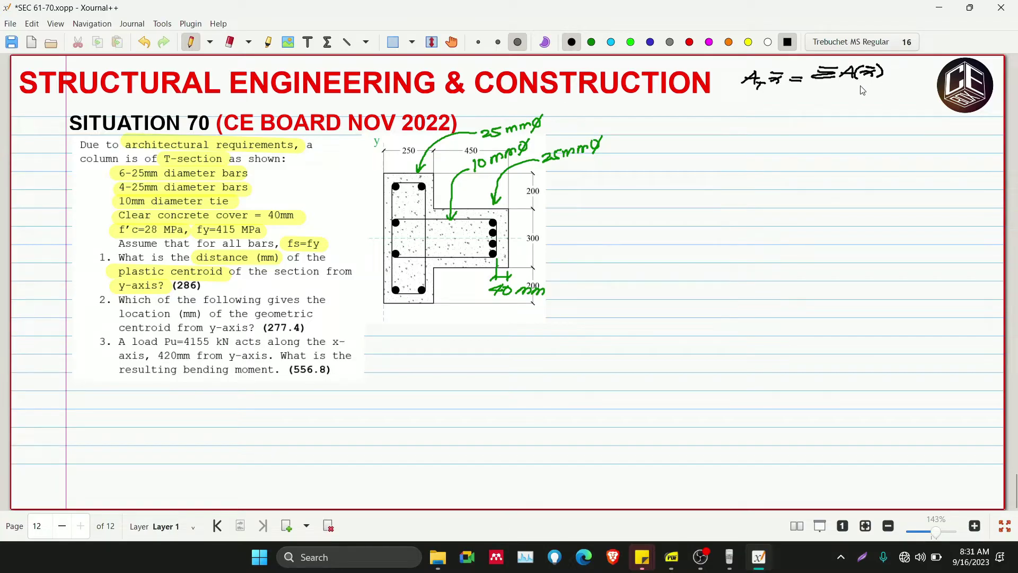
pyautogui.moveTo(811, 83); pyautogui.dragTo(882, 82)
pyautogui.hotkey('ctrl', 'z')
pyautogui.hotkey('ctrl', 'z')
# - Write the centroid formula x̄ = ΣA(x̄)/A_T on a second line
pyautogui.moveTo(766, 105); pyautogui.dragTo(801, 101)
pyautogui.moveTo(789, 106); pyautogui.dragTo(866, 101)
pyautogui.moveTo(869, 95); pyautogui.dragTo(870, 102)
pyautogui.moveTo(872, 89); pyautogui.dragTo(881, 88)
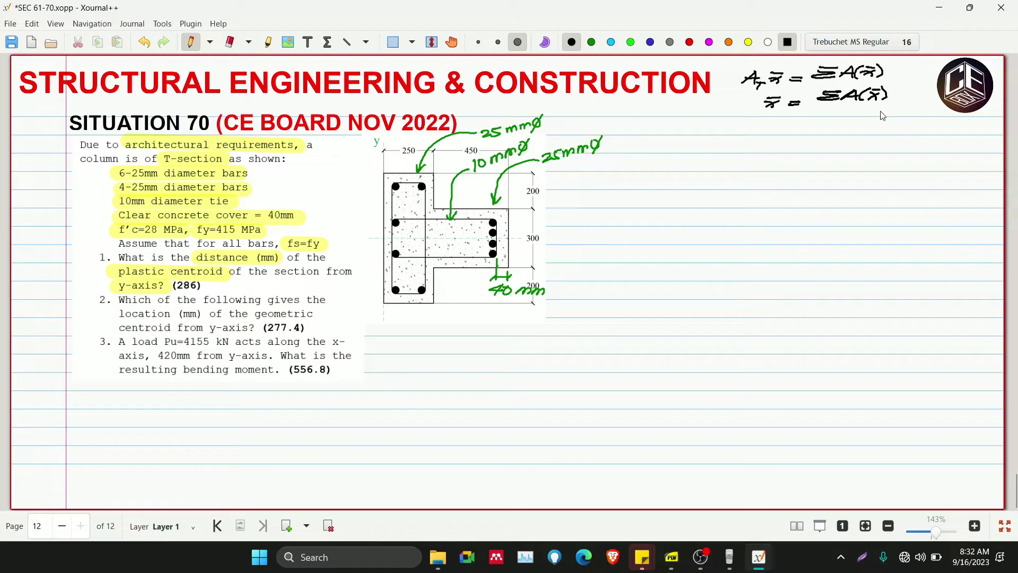
pyautogui.moveTo(811, 106)
pyautogui.mouseDown()
pyautogui.moveTo(887, 106)
pyautogui.moveTo(850, 113)
pyautogui.moveTo(865, 115)
pyautogui.mouseUp()
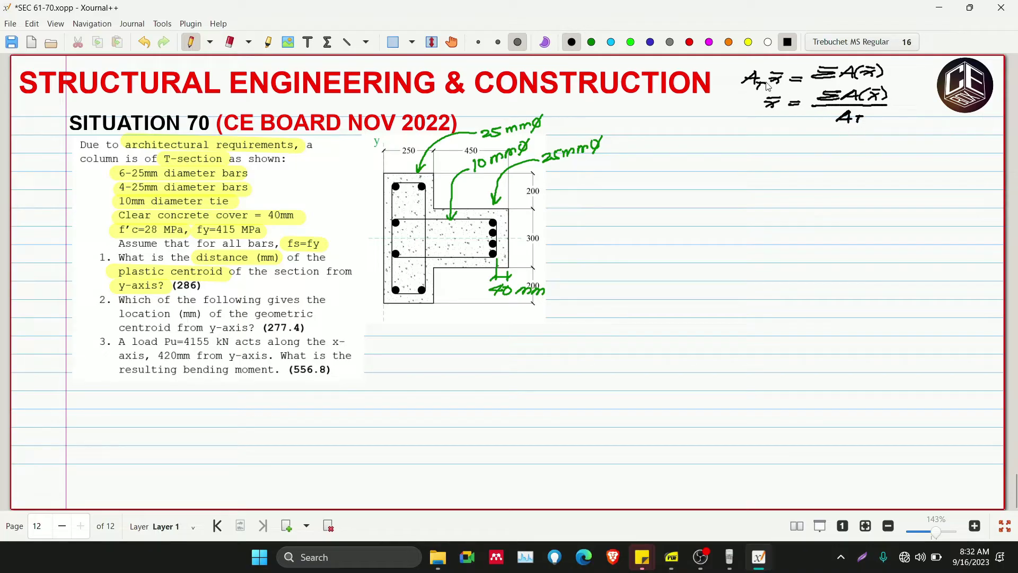
pyautogui.moveTo(770, 60)
pyautogui.mouseDown()
pyautogui.moveTo(741, 113)
pyautogui.moveTo(825, 132)
pyautogui.moveTo(929, 107)
pyautogui.moveTo(881, 74)
pyautogui.moveTo(783, 60)
pyautogui.mouseUp()
pyautogui.hotkey('ctrl', 'z')
# - Beside a circled 1, write question 1's setup x̄ = ΣF(x̄)/R
pyautogui.moveTo(620, 156)
pyautogui.mouseDown()
pyautogui.moveTo(628, 142)
pyautogui.moveTo(618, 149)
pyautogui.moveTo(721, 150)
pyautogui.mouseUp()
pyautogui.moveTo(730, 152)
pyautogui.mouseDown()
pyautogui.moveTo(730, 141)
pyautogui.moveTo(748, 139)
pyautogui.moveTo(774, 150)
pyautogui.mouseUp()
pyautogui.moveTo(697, 154); pyautogui.dragTo(778, 153)
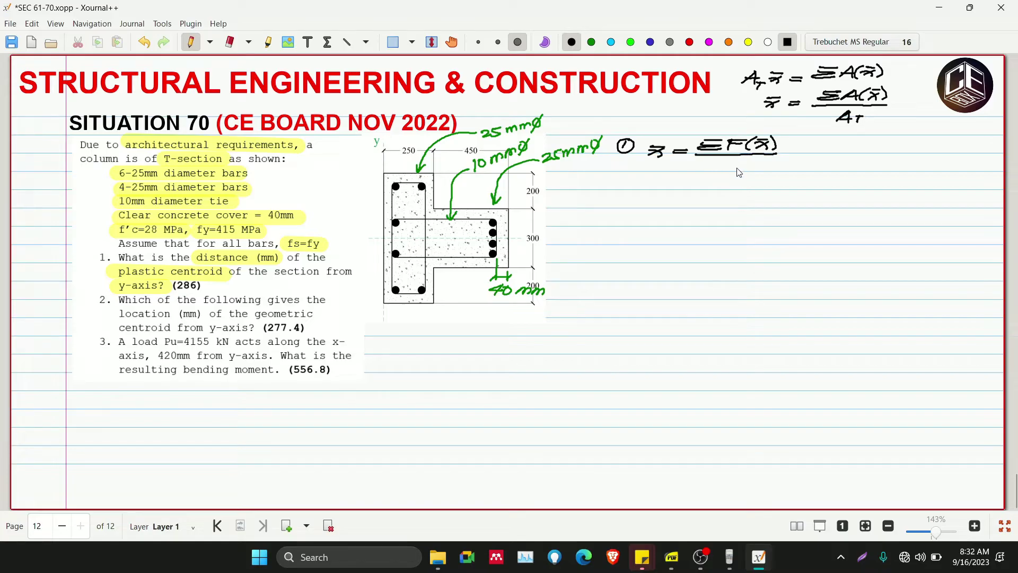
pyautogui.moveTo(730, 158)
pyautogui.mouseDown()
pyautogui.moveTo(726, 167)
pyautogui.moveTo(742, 168)
pyautogui.mouseUp()
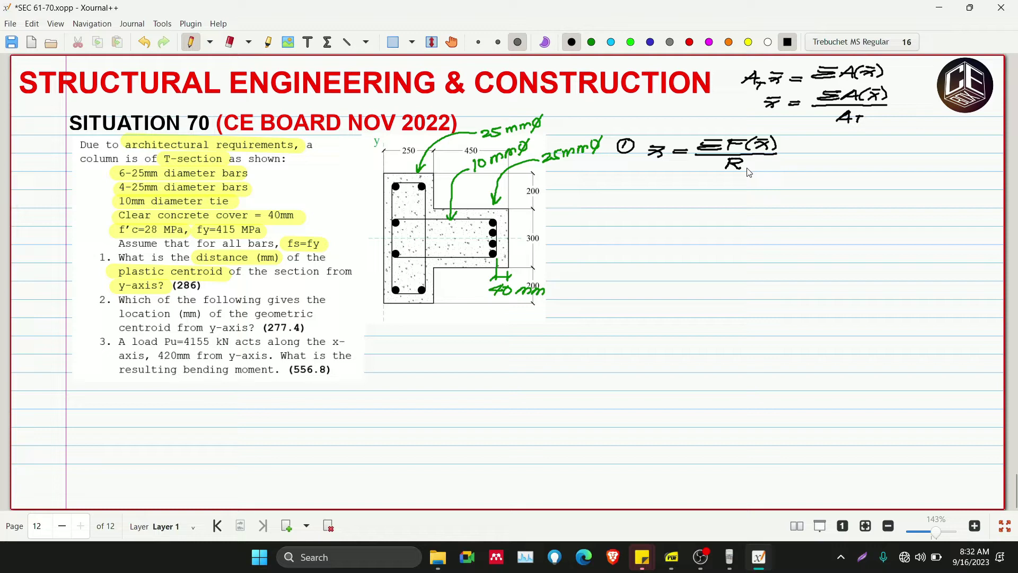